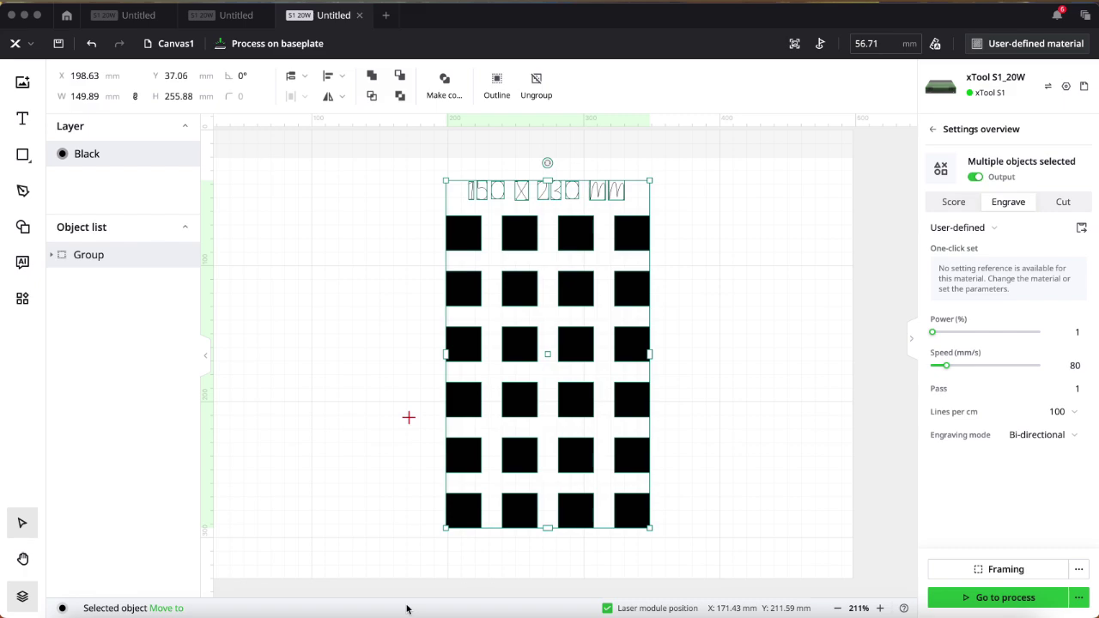
# Step: Switch the calibration grid group to Cut with the Printer paper preset (30% power, 32 mm/s)
pyautogui.click(730, 294)
pyautogui.click(729, 295)
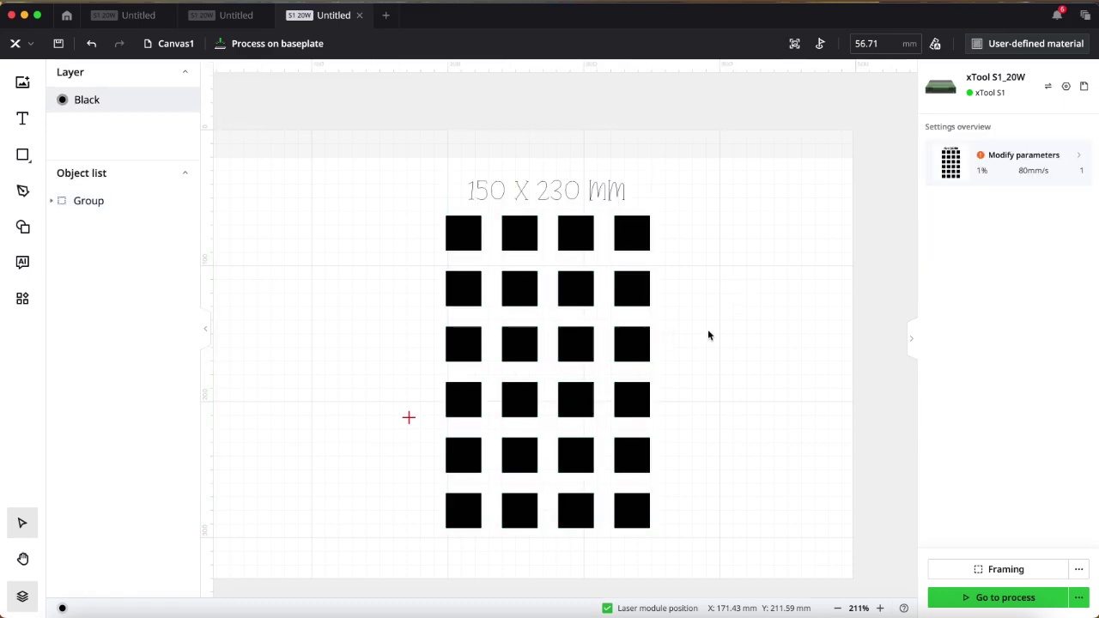
pyautogui.click(649, 242)
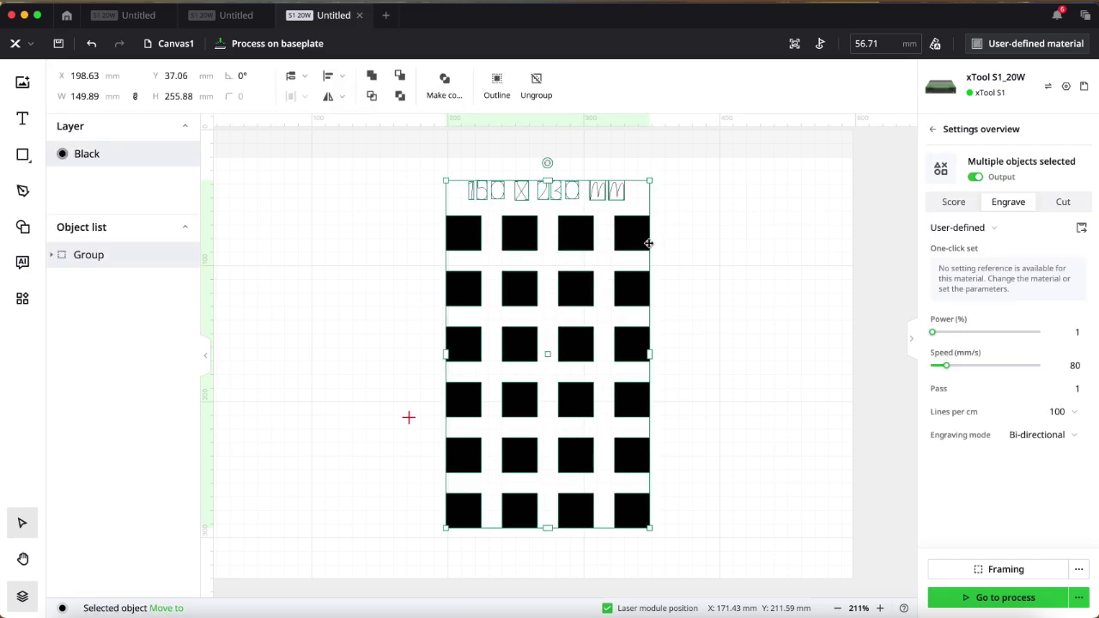
pyautogui.click(1063, 203)
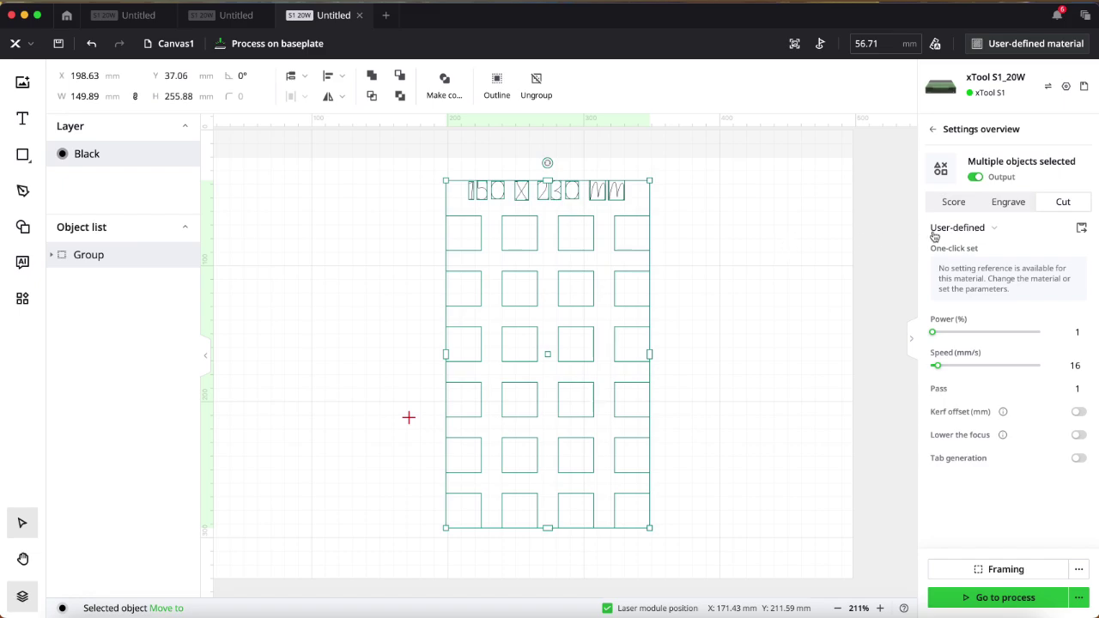
pyautogui.click(999, 229)
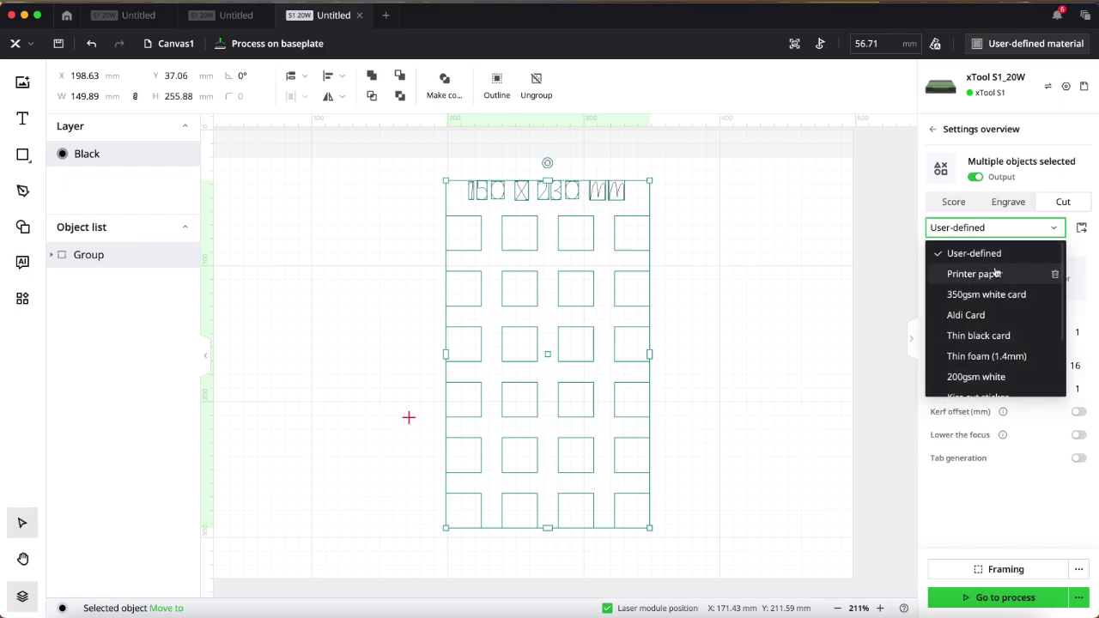
pyautogui.click(996, 274)
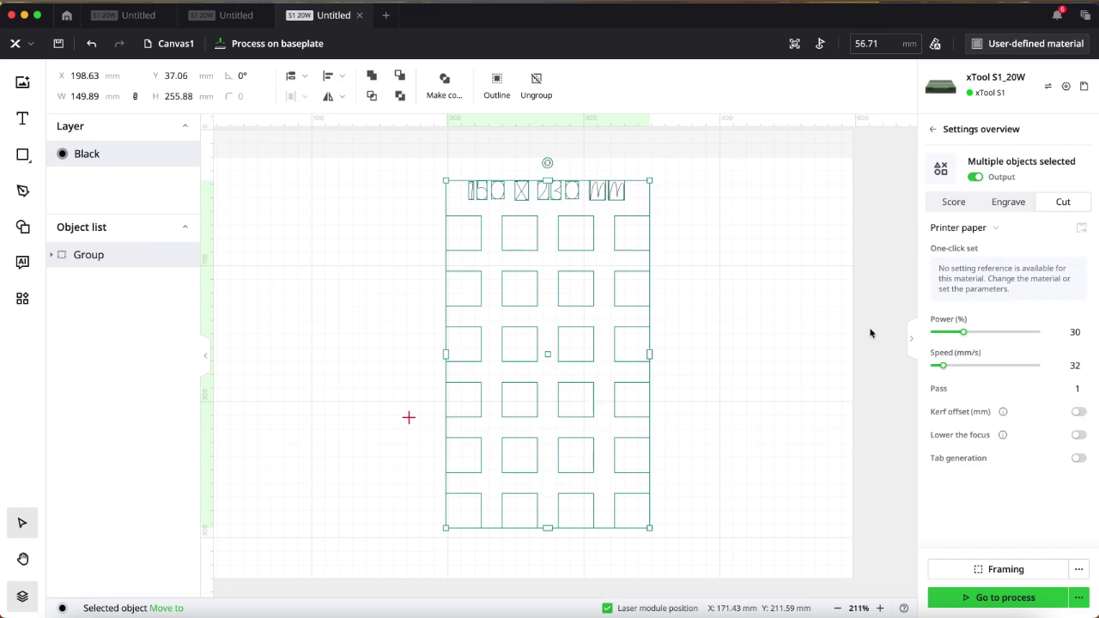
pyautogui.click(764, 283)
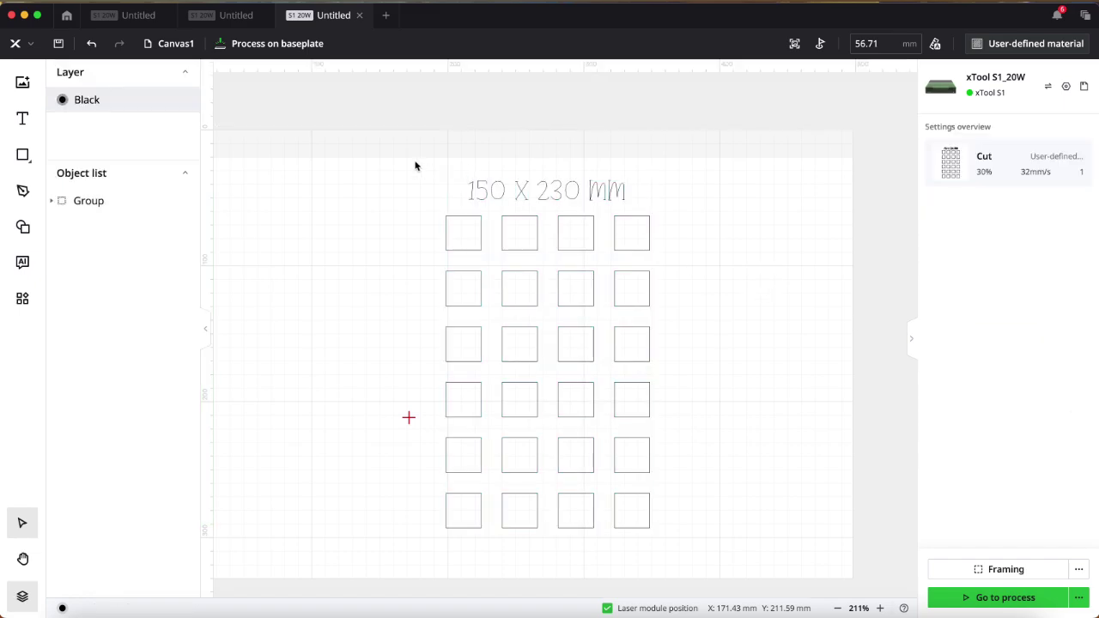
# Step: Ungroup the calibration grid and its label into separate objects
pyautogui.moveTo(415, 162); pyautogui.dragTo(707, 569)
pyautogui.rightClick(580, 329)
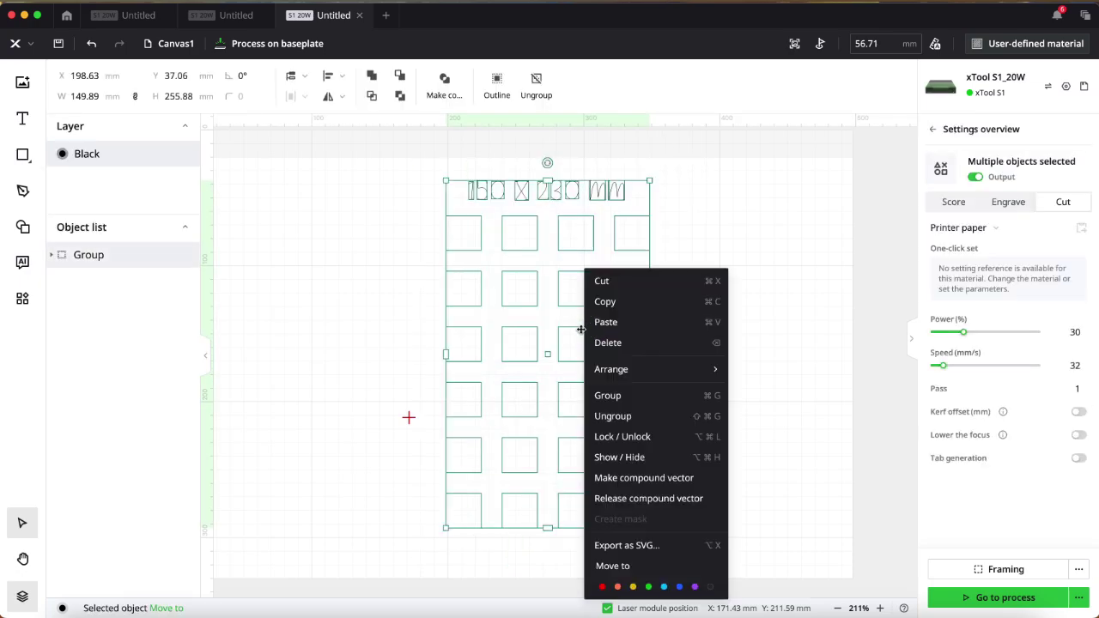
pyautogui.click(608, 412)
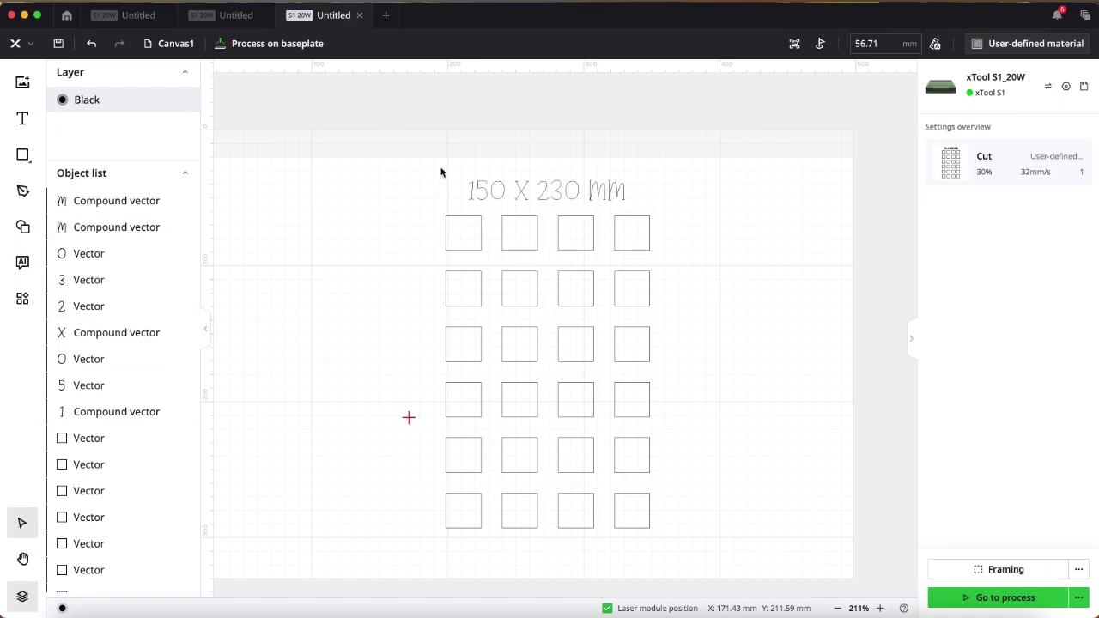
# Step: Turn output off for the 150 X 230 MM label, move it higher, and reselect the grid squares
pyautogui.moveTo(441, 168); pyautogui.dragTo(665, 211)
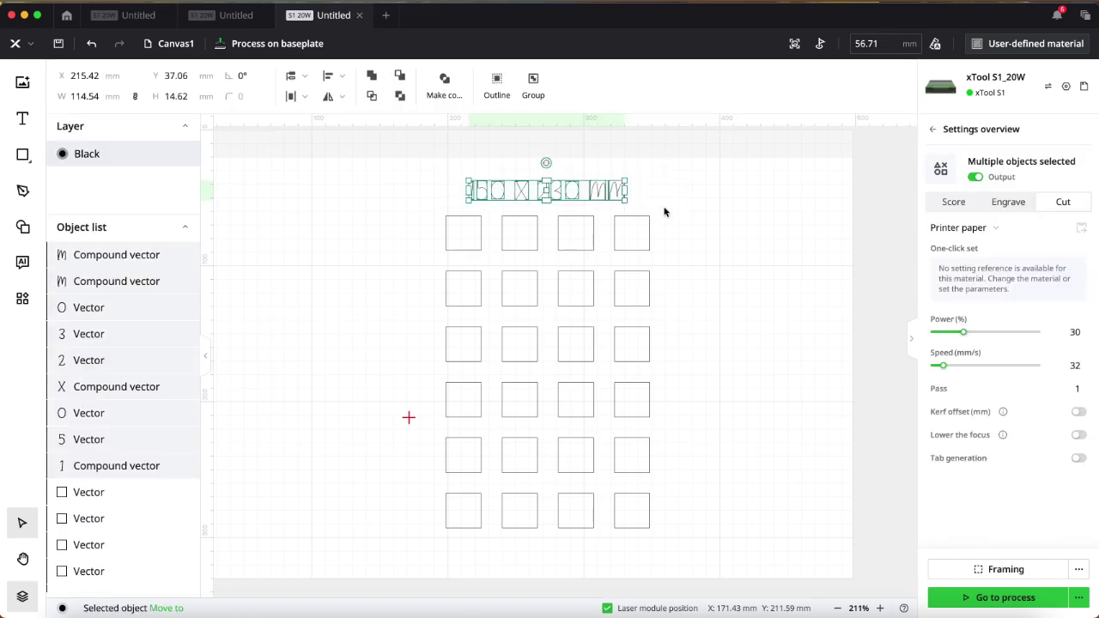
pyautogui.click(976, 179)
pyautogui.moveTo(576, 186); pyautogui.dragTo(571, 167)
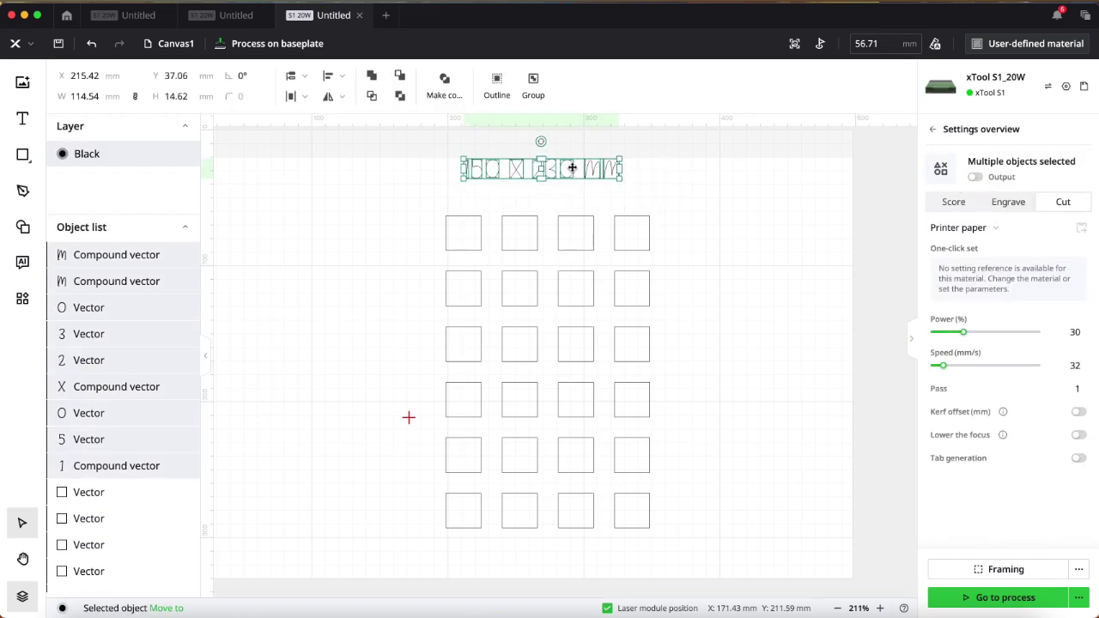
pyautogui.moveTo(422, 206); pyautogui.dragTo(697, 552)
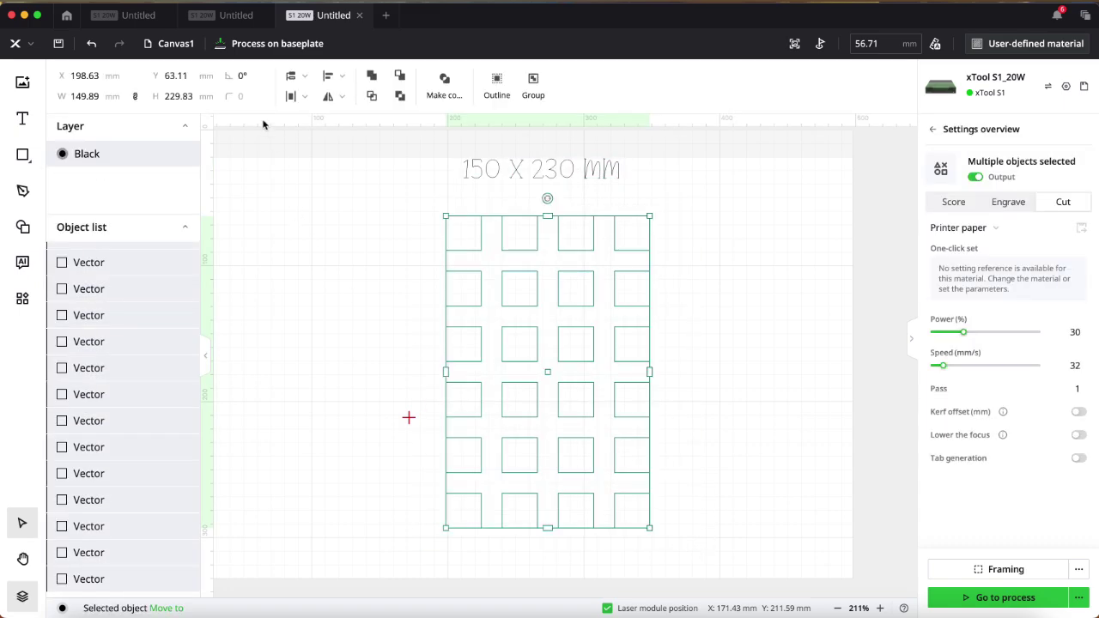
# Step: Rotate the grid 90° with Ctrl+R and set its height to 150 mm, giving 230 × 150 mm
pyautogui.hotkey('ctrl', 'r')
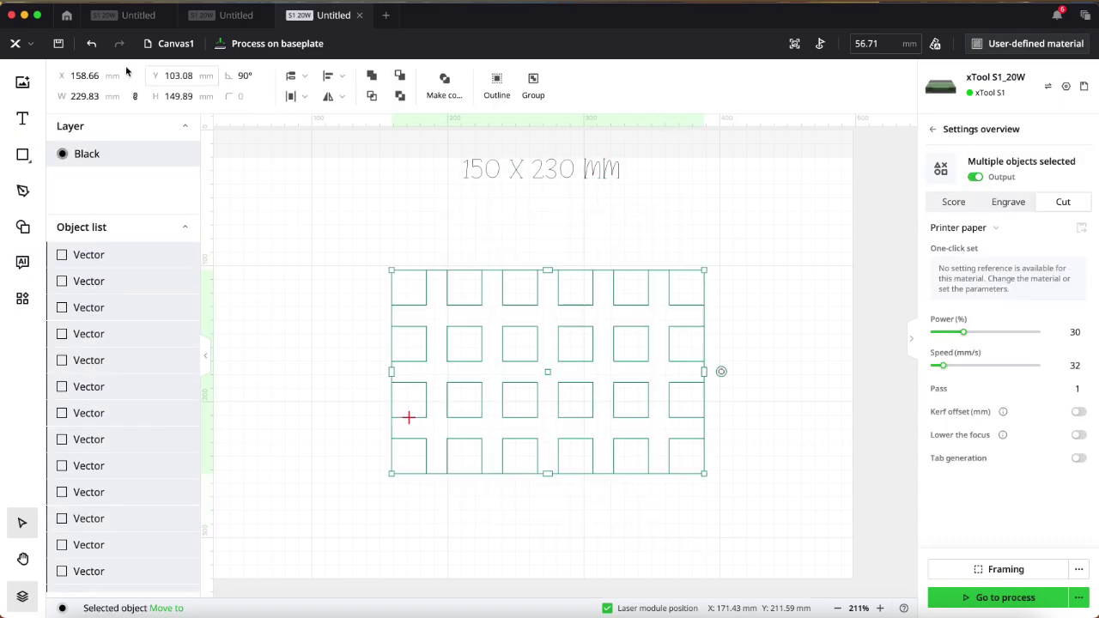
pyautogui.click(195, 96)
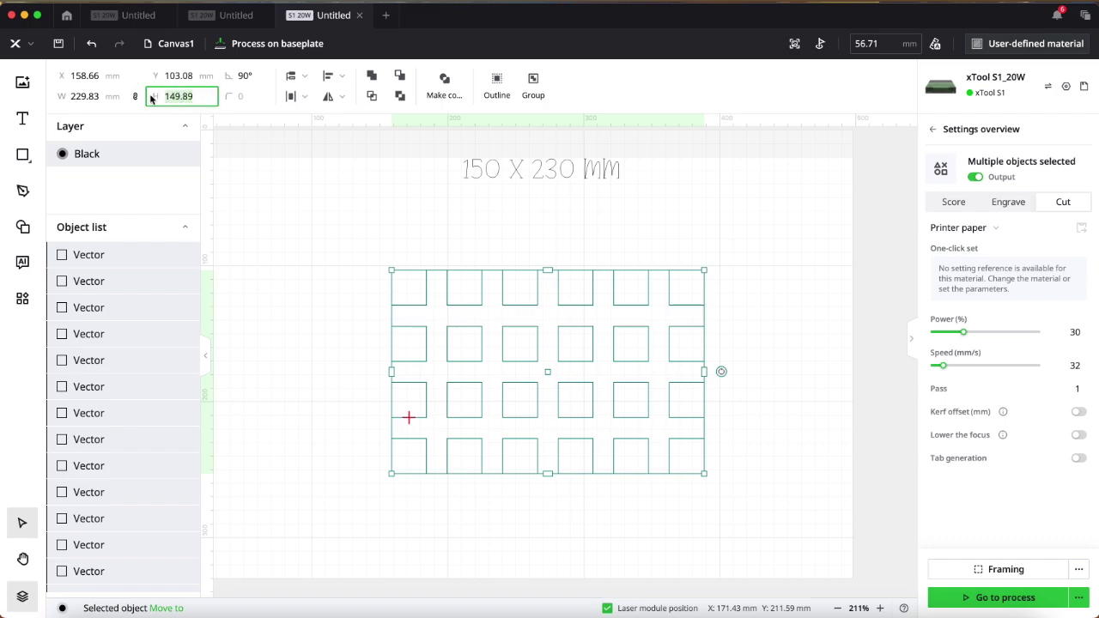
pyautogui.write('150')
pyautogui.press('Return')
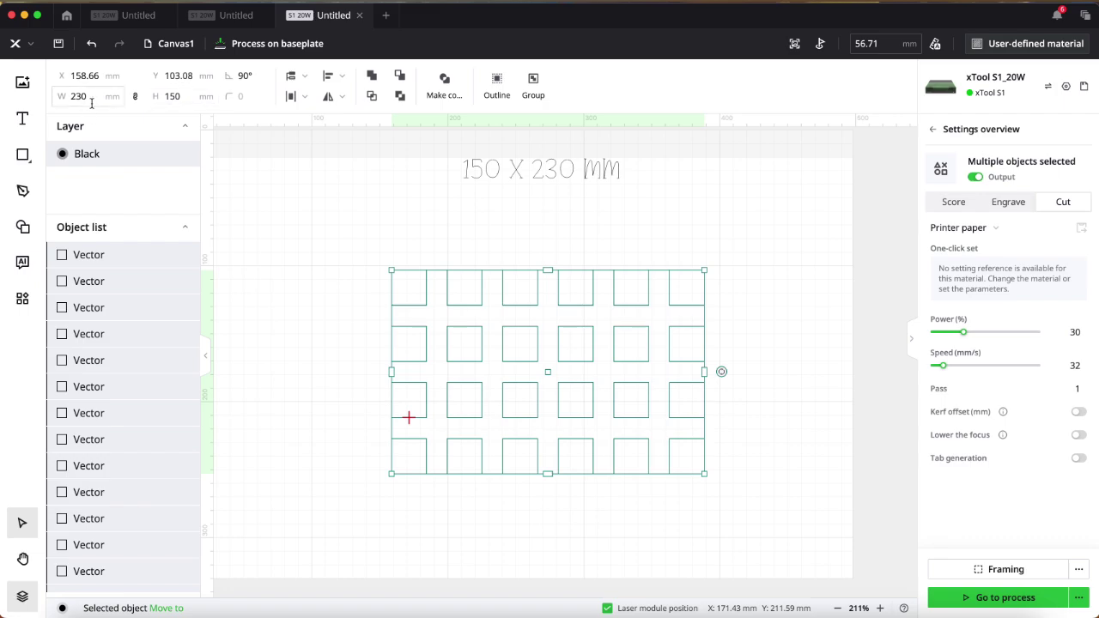
# Step: Delete the 150 X 230 MM label
pyautogui.click(300, 215)
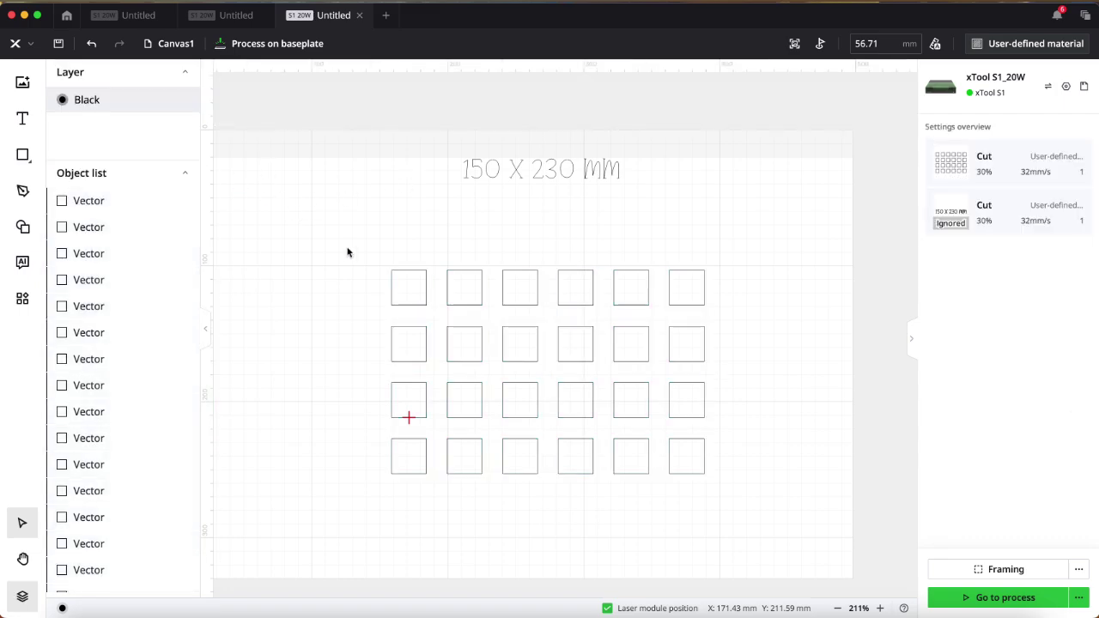
pyautogui.moveTo(388, 151); pyautogui.dragTo(753, 213)
pyautogui.press('Delete')
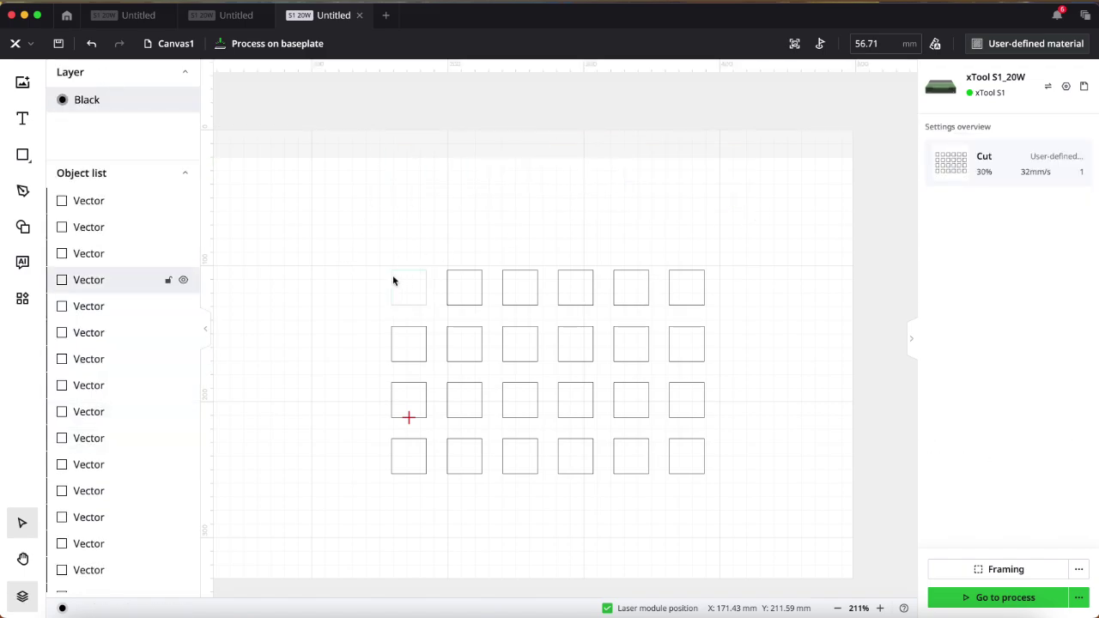
# Step: Set aside the top-left square, delete all other squares, and drag it toward the canvas middle
pyautogui.click(393, 276)
pyautogui.moveTo(393, 276); pyautogui.dragTo(278, 277)
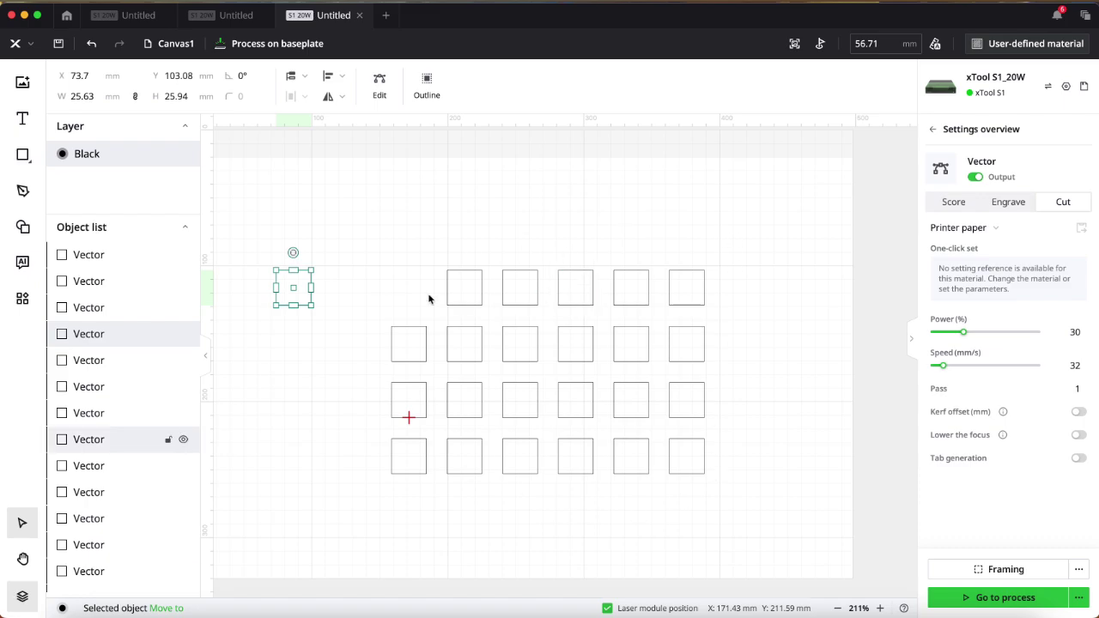
pyautogui.moveTo(375, 240); pyautogui.dragTo(749, 496)
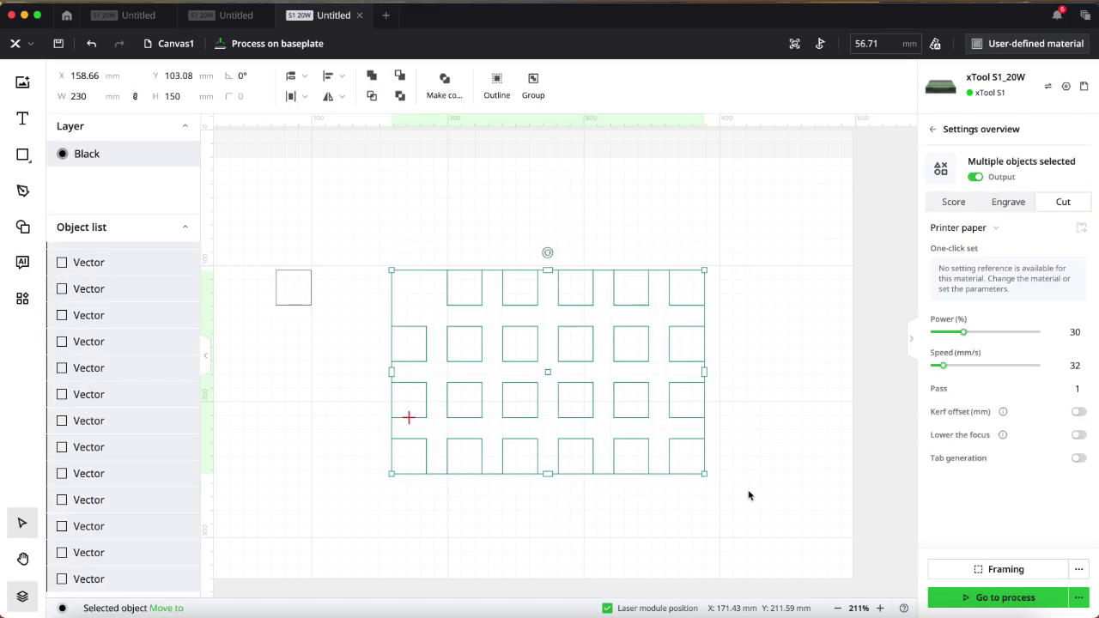
pyautogui.press('Delete')
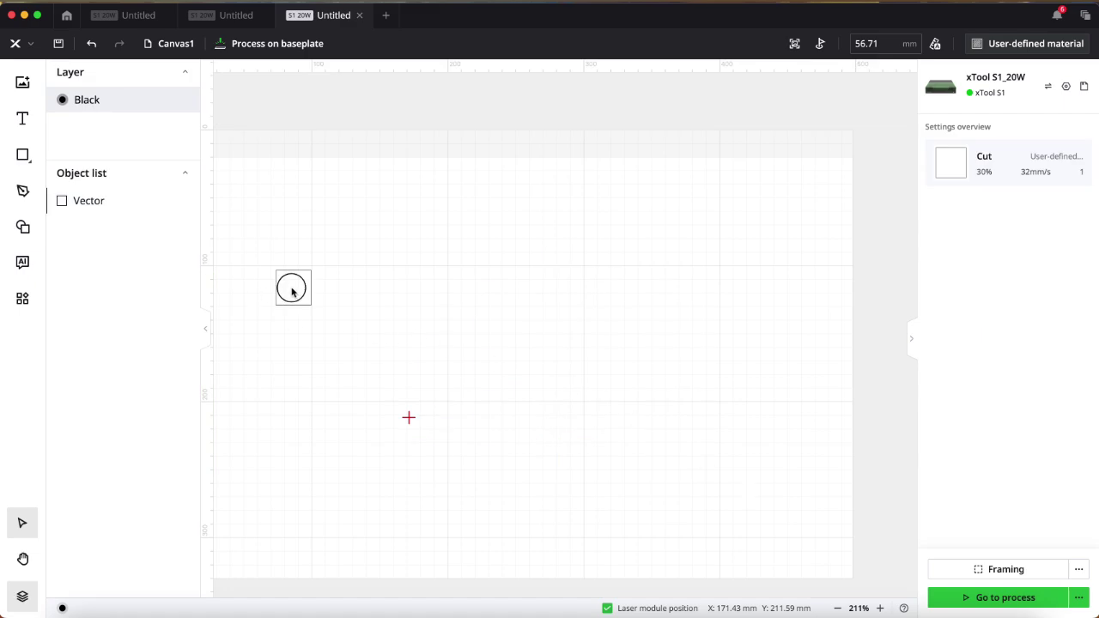
pyautogui.moveTo(312, 290); pyautogui.dragTo(521, 351)
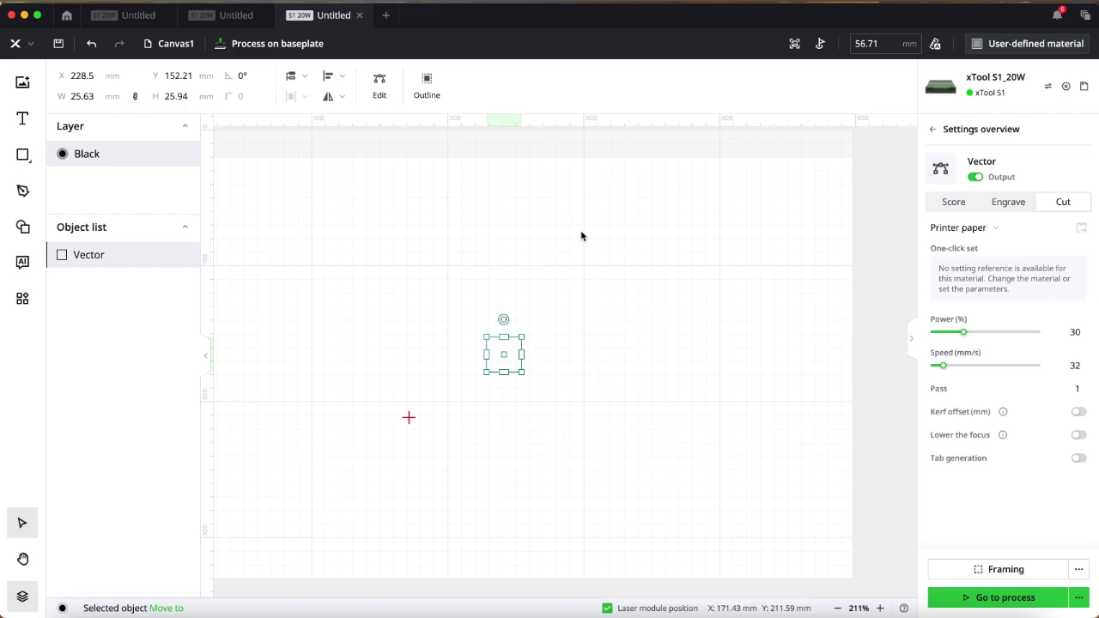
# Step: Leave the lone Cut square just above the work area's middle and deselect it
pyautogui.click(575, 244)
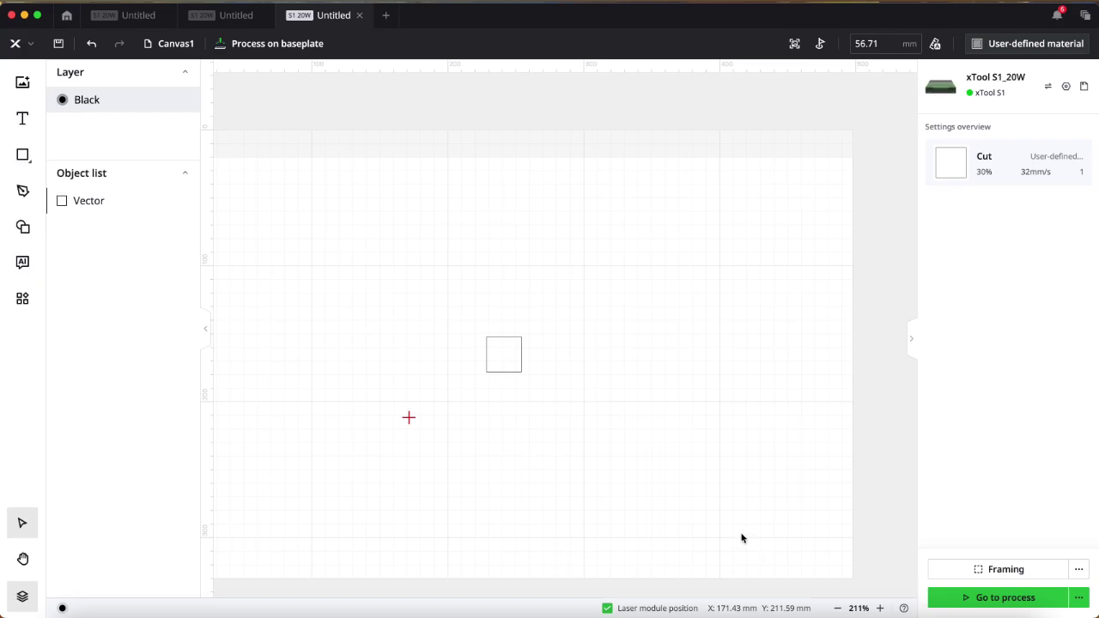
# Step: Snap the square's top-left corner onto the red laser cross at X 171.63, Y 211.91 mm
pyautogui.click(522, 354)
pyautogui.moveTo(522, 354); pyautogui.dragTo(447, 435)
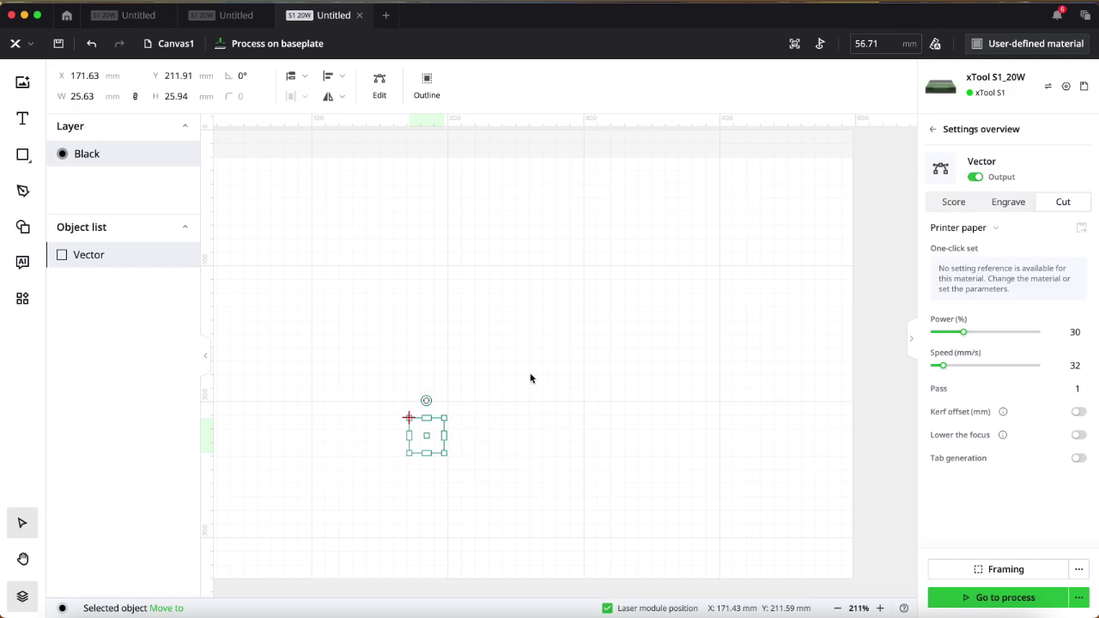
pyautogui.click(685, 361)
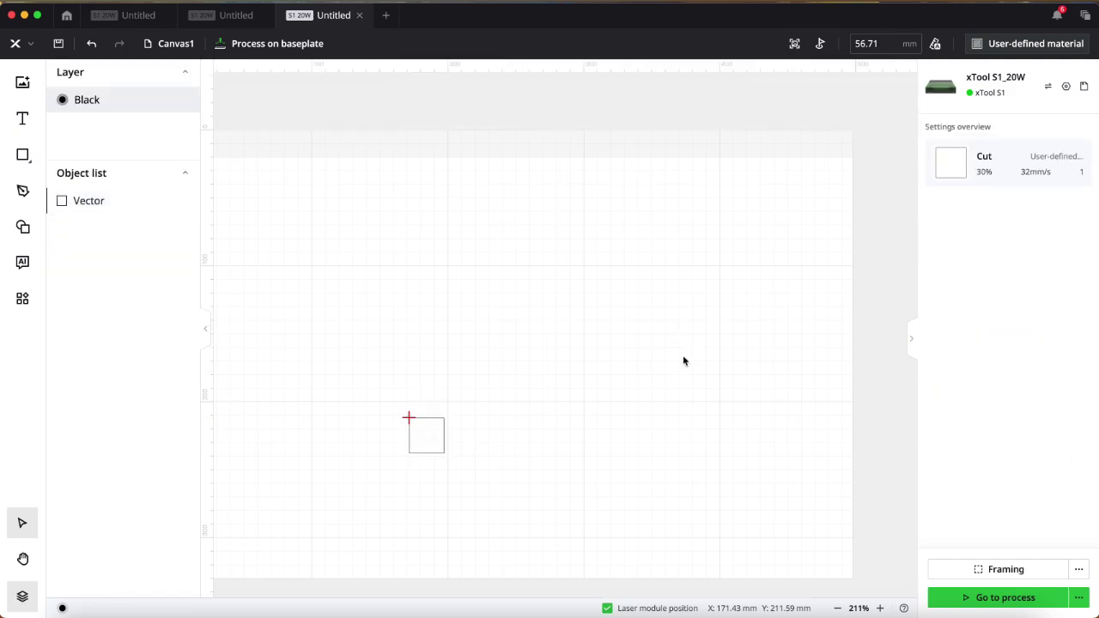
# Step: Auto-measure material height to 56.69 mm and jog Z down, updating laser position to X 149.87, Y 210.32
pyautogui.click(935, 45)
pyautogui.click(1079, 570)
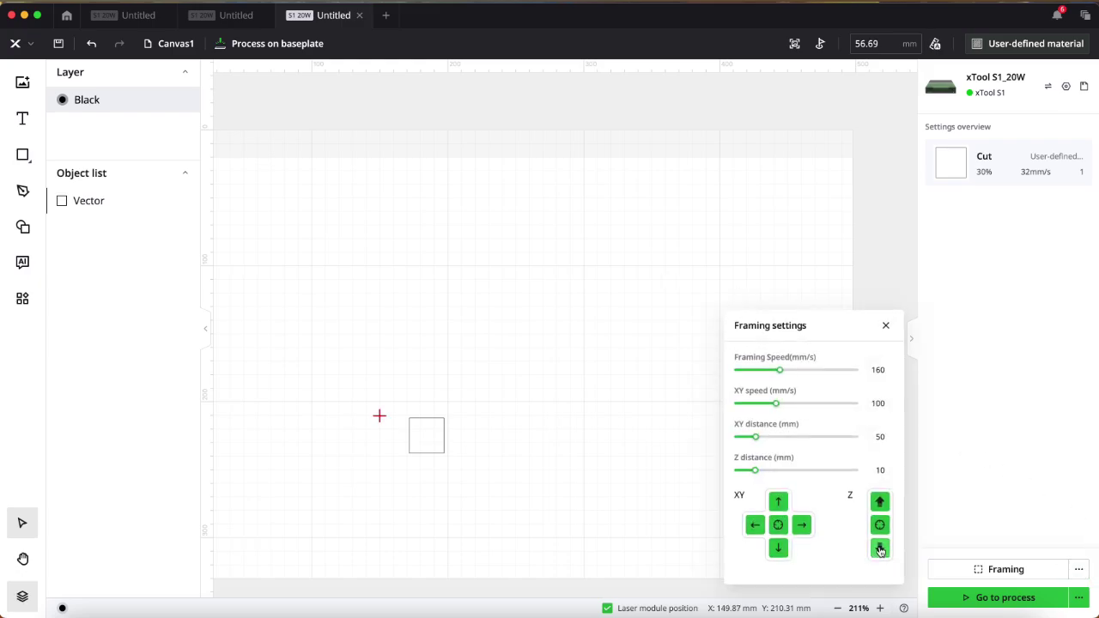
pyautogui.click(880, 549)
pyautogui.click(886, 325)
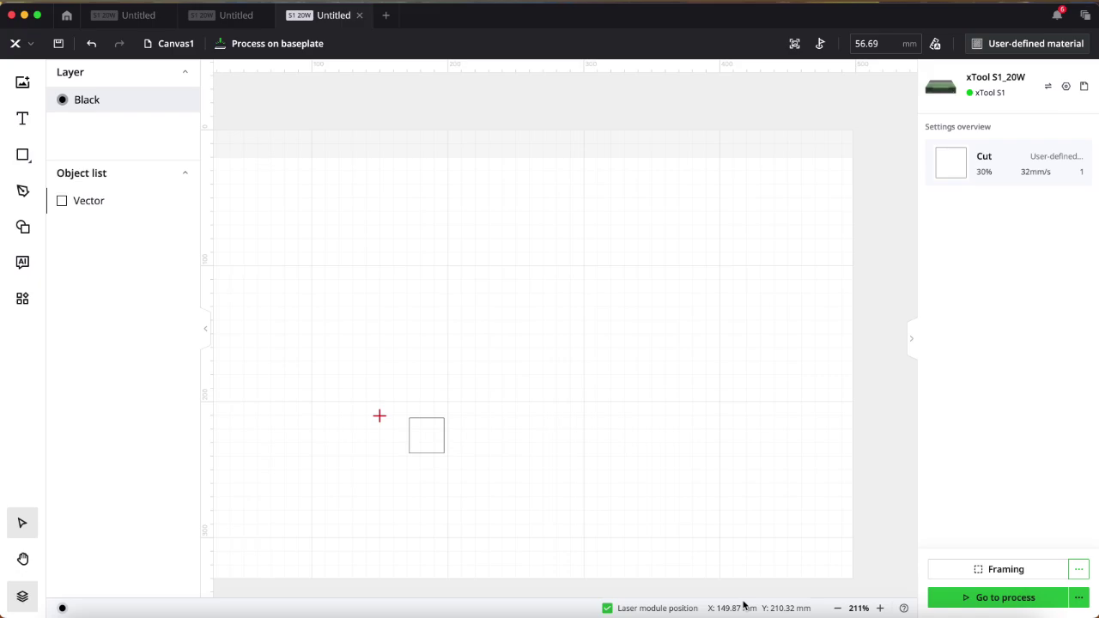
# Step: Enter X 149.87 and Y 210.32 for the square so its corner sits on the laser marker
pyautogui.click(411, 425)
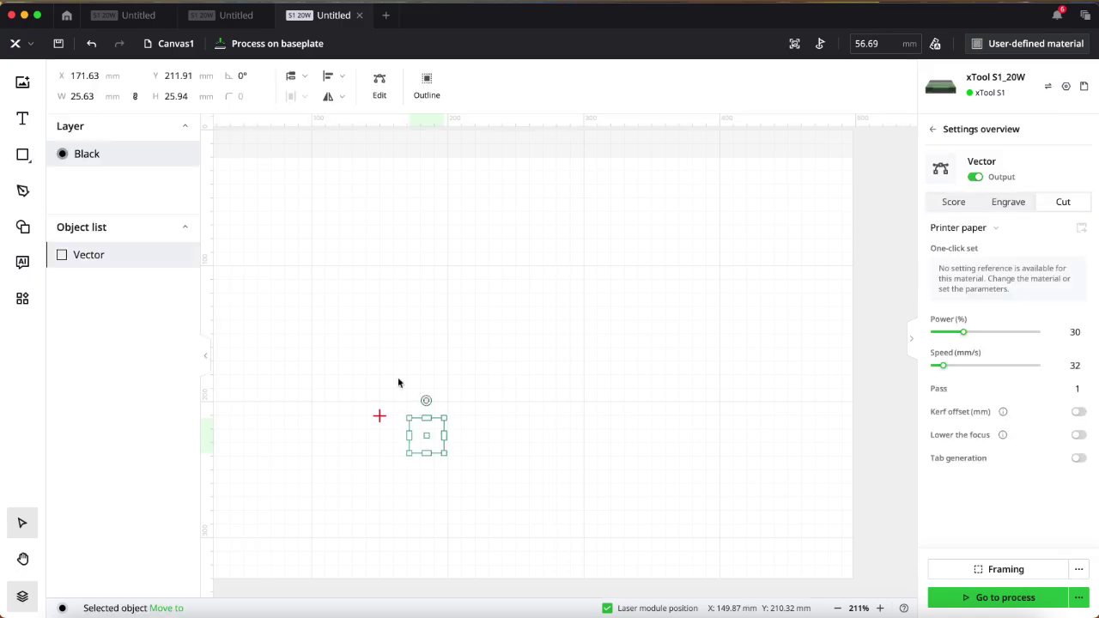
pyautogui.click(99, 75)
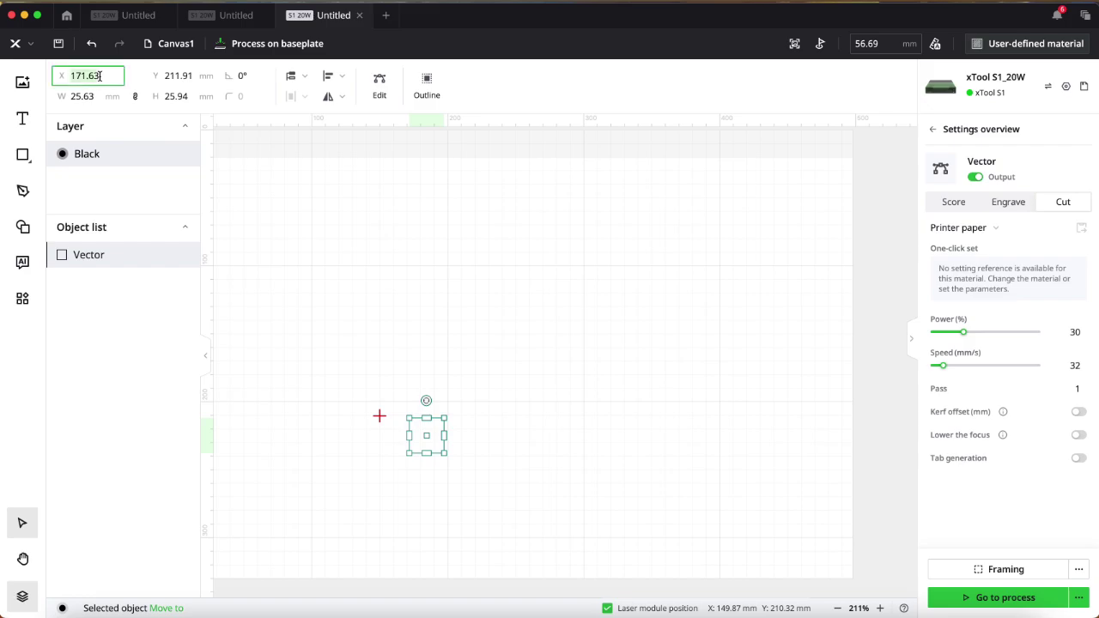
pyautogui.write('149.87')
pyautogui.click(192, 75)
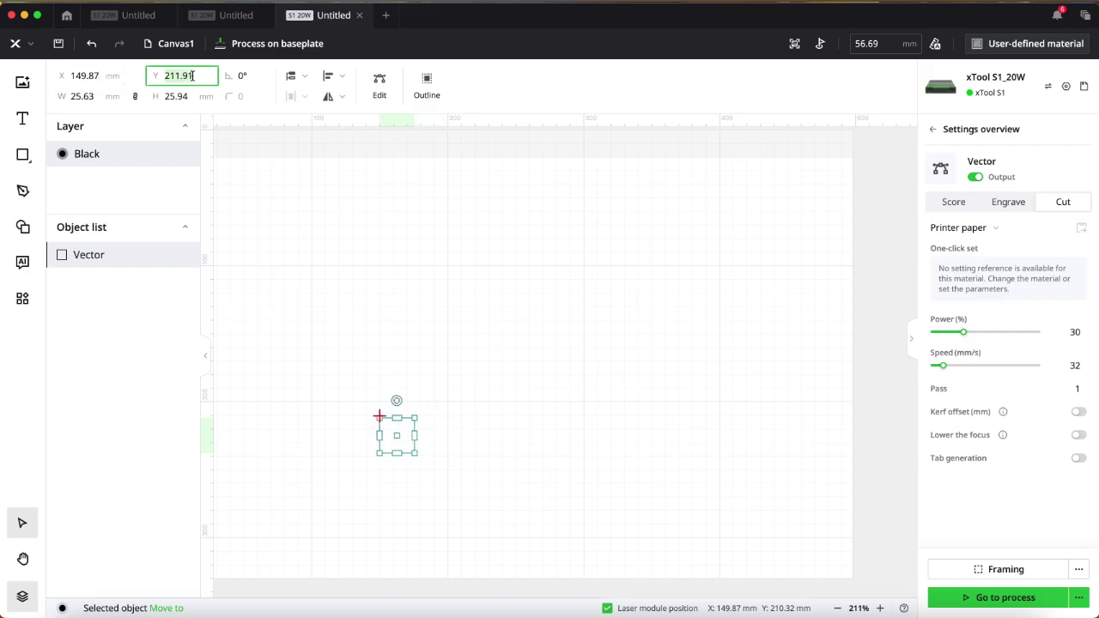
pyautogui.write('210.32')
pyautogui.press('Return')
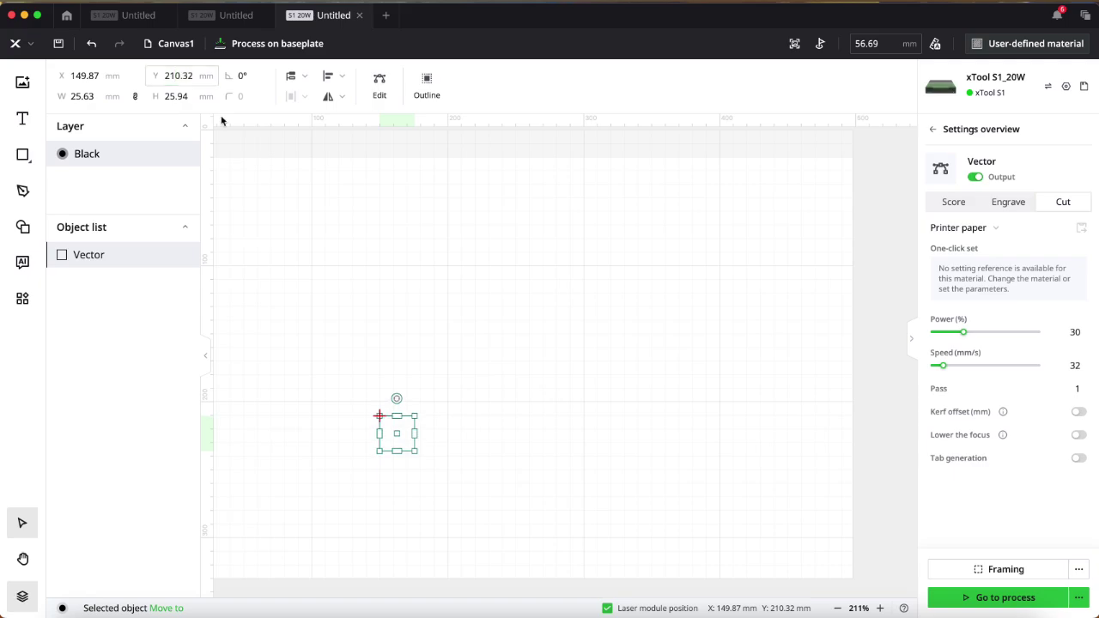